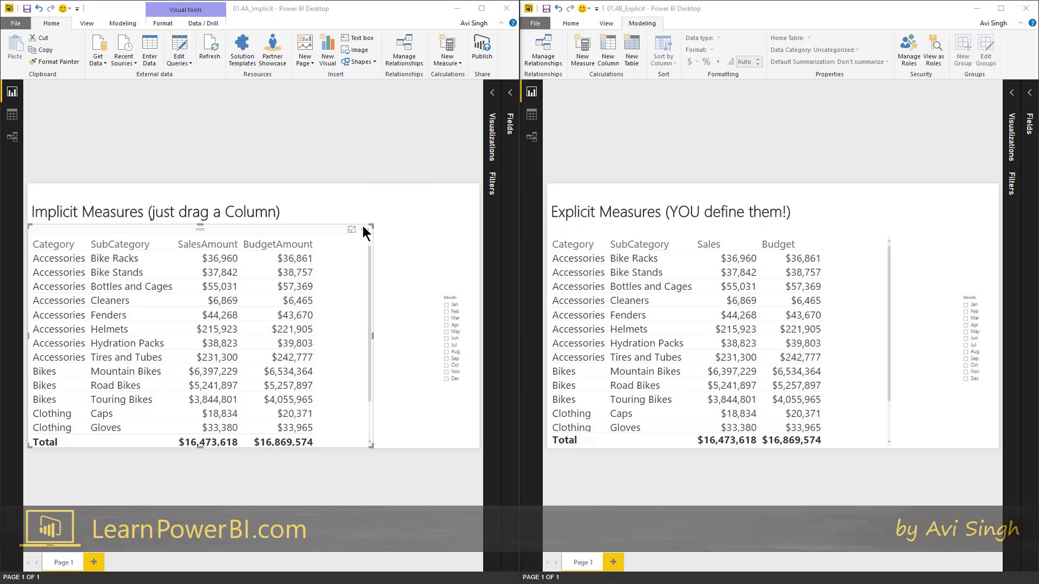
- In the implicit report, check how the SalesAmount and BudgetAmount columns are aggregated
click(491, 103)
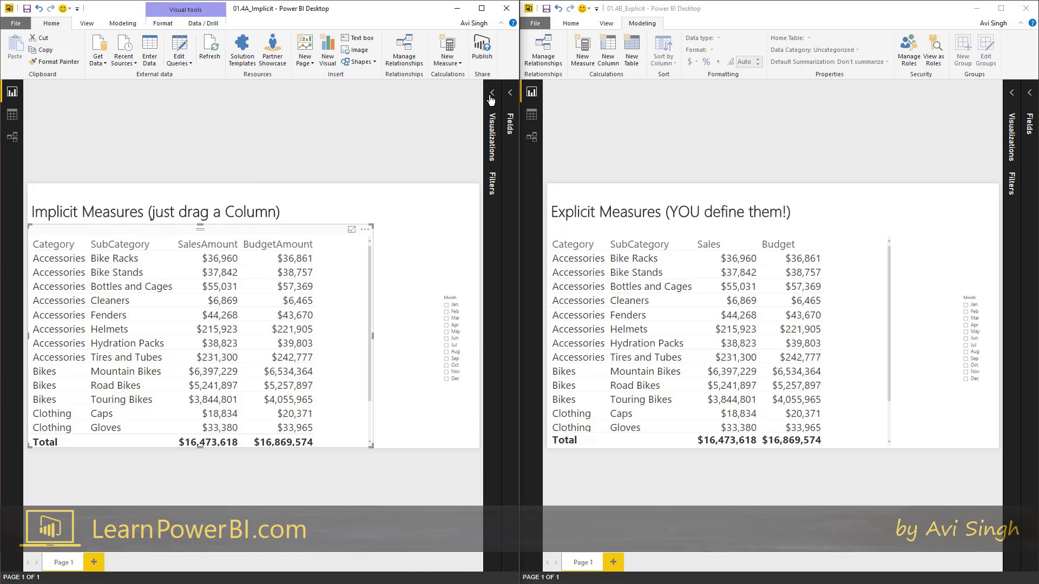
click(510, 94)
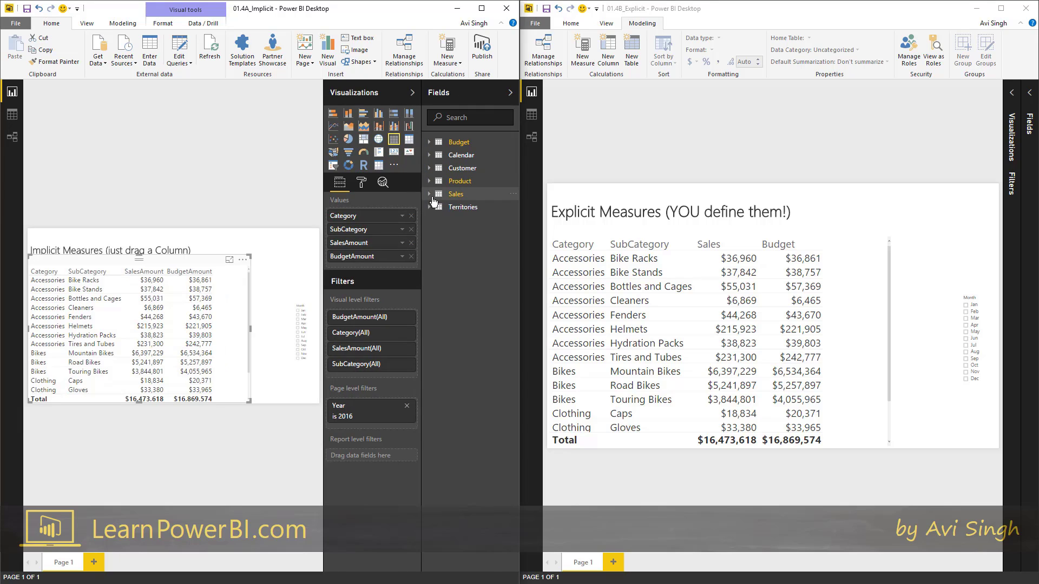
click(434, 196)
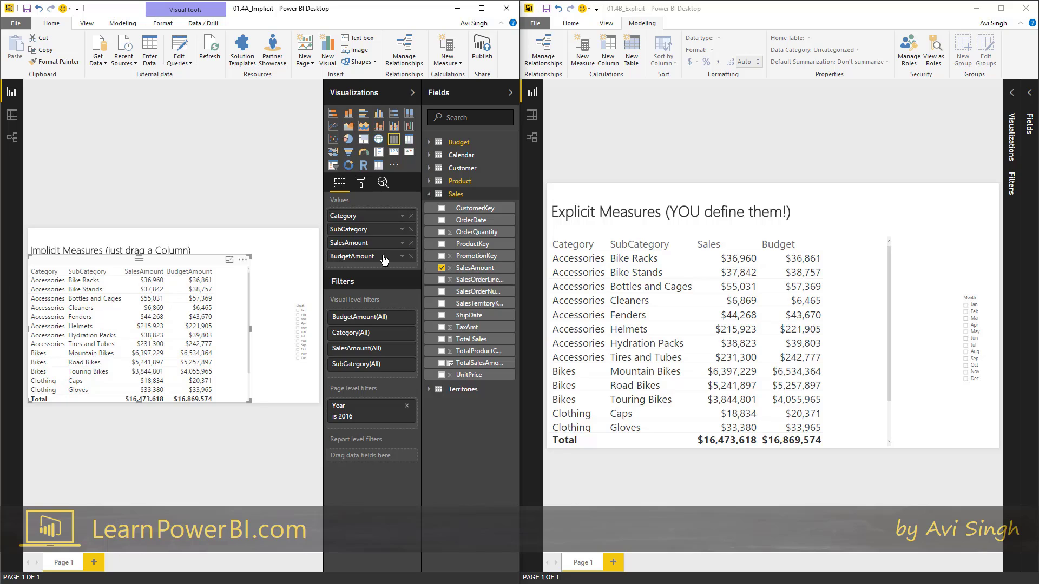
click(402, 244)
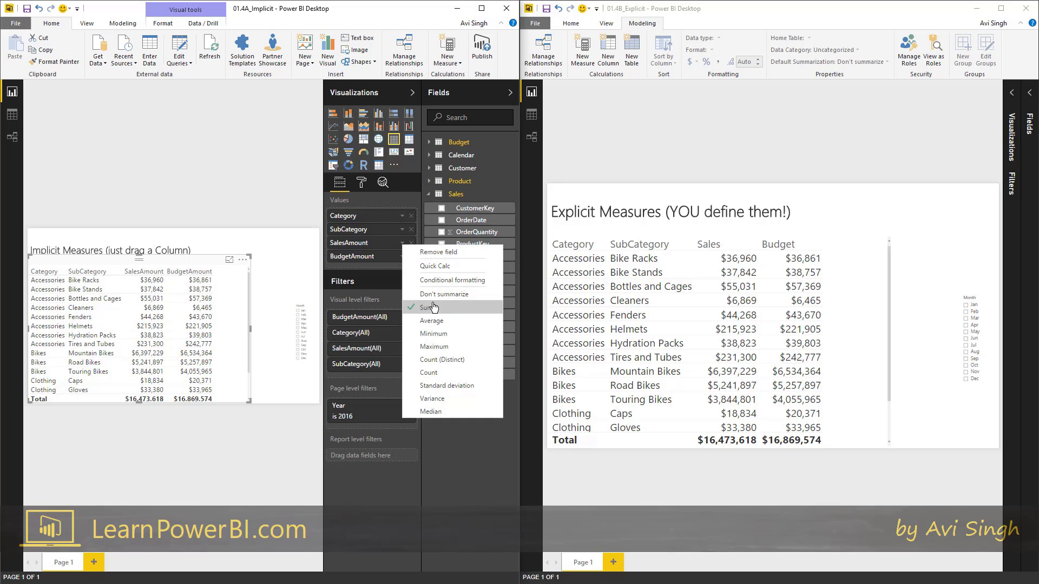
click(379, 290)
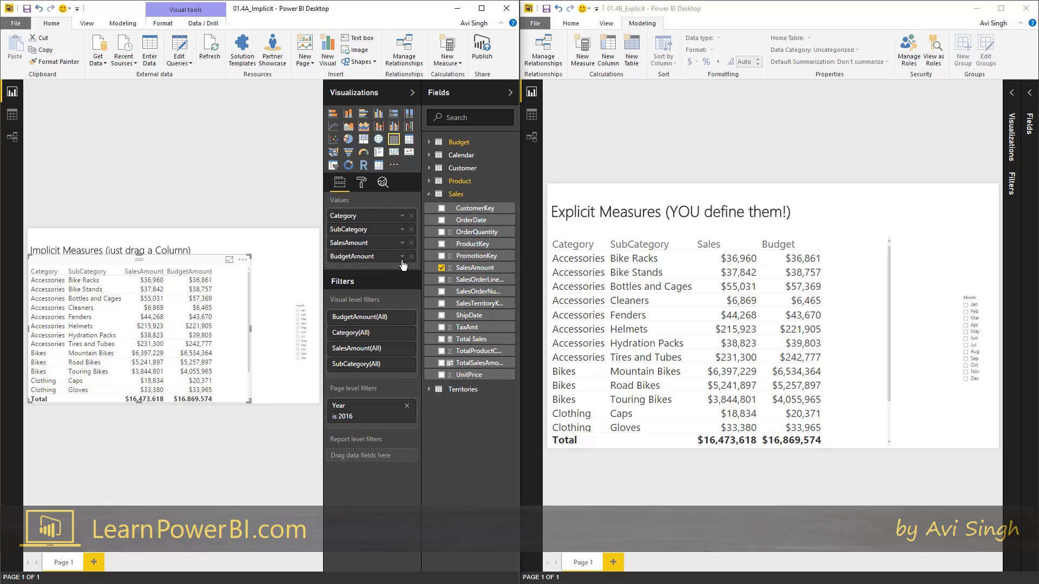
click(430, 141)
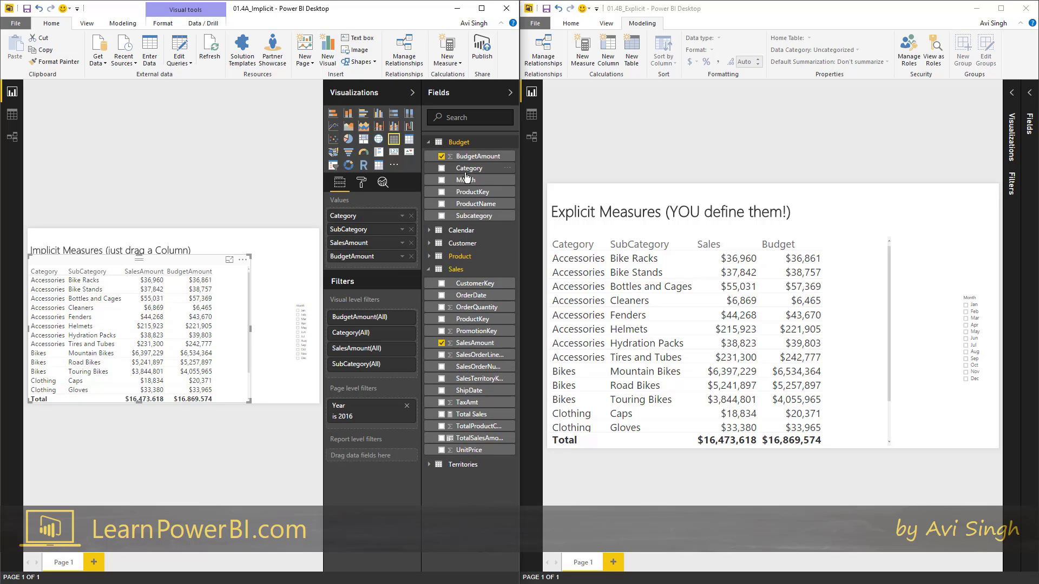
click(402, 258)
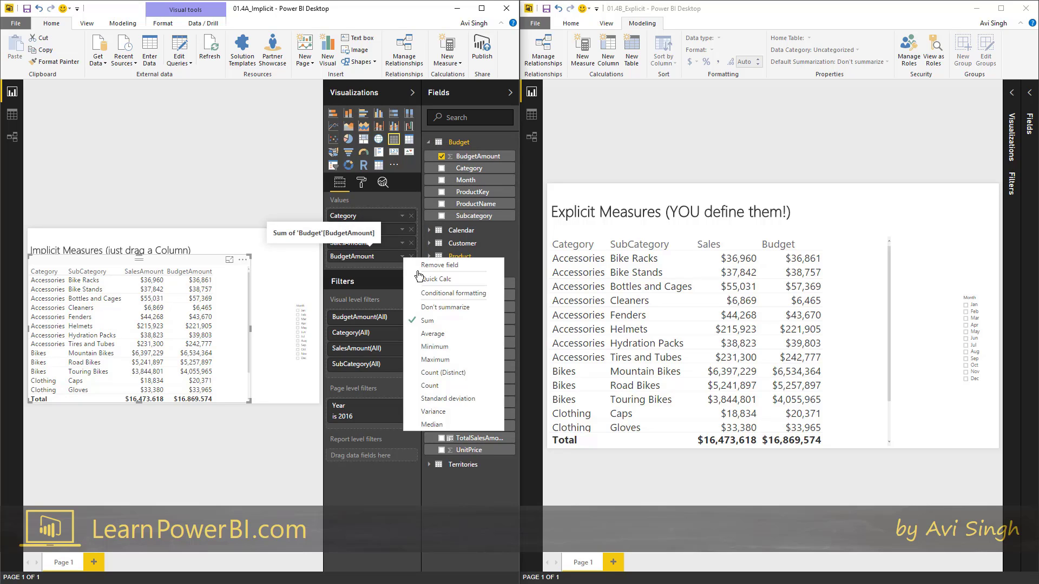
click(386, 273)
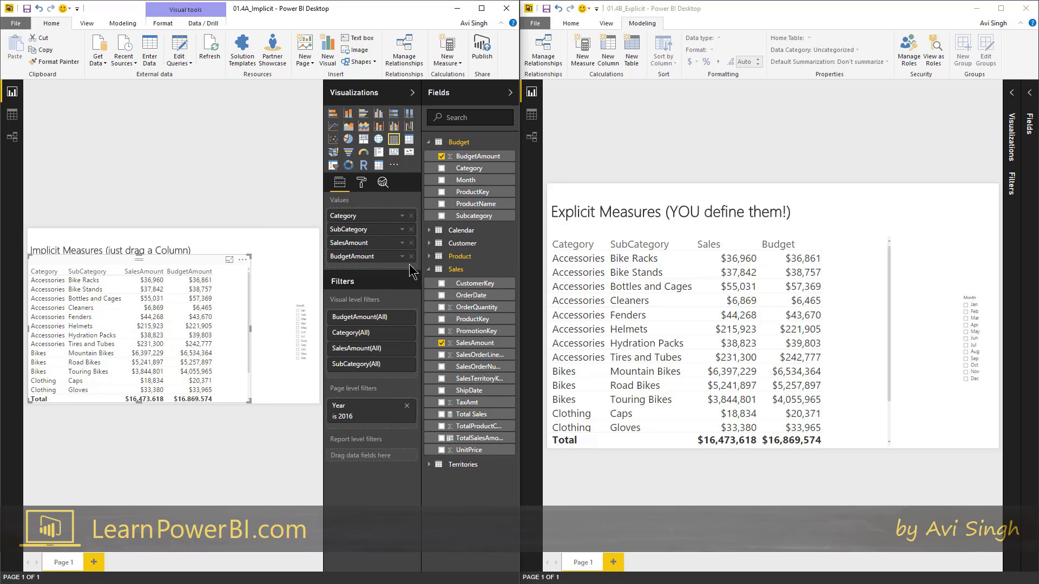
click(510, 92)
click(492, 93)
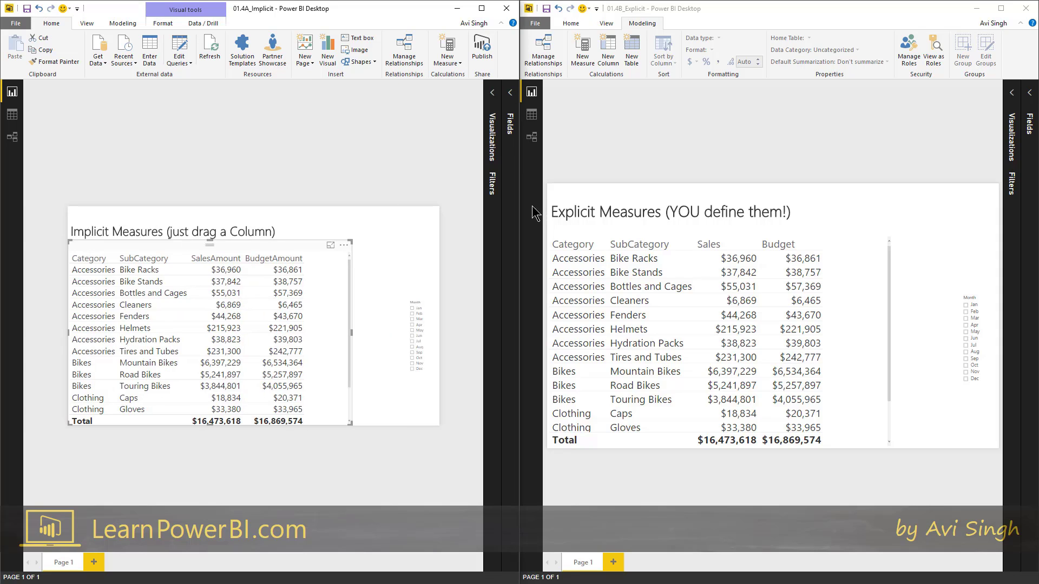
- In the explicit report, view the Sales measure's formula and the Budget measure's SUM(Budget[BudgetAmount])
click(1030, 94)
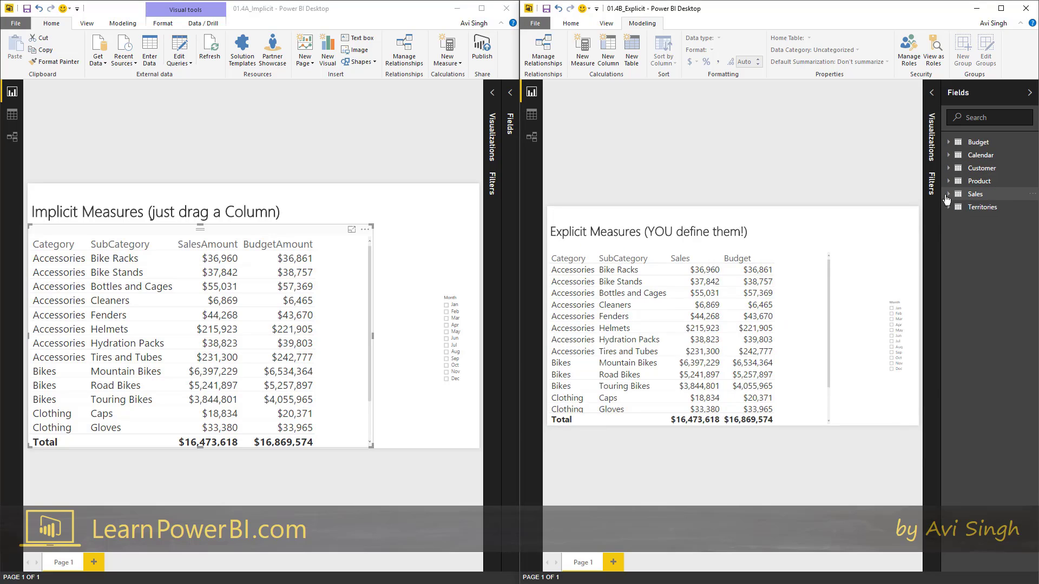
click(951, 196)
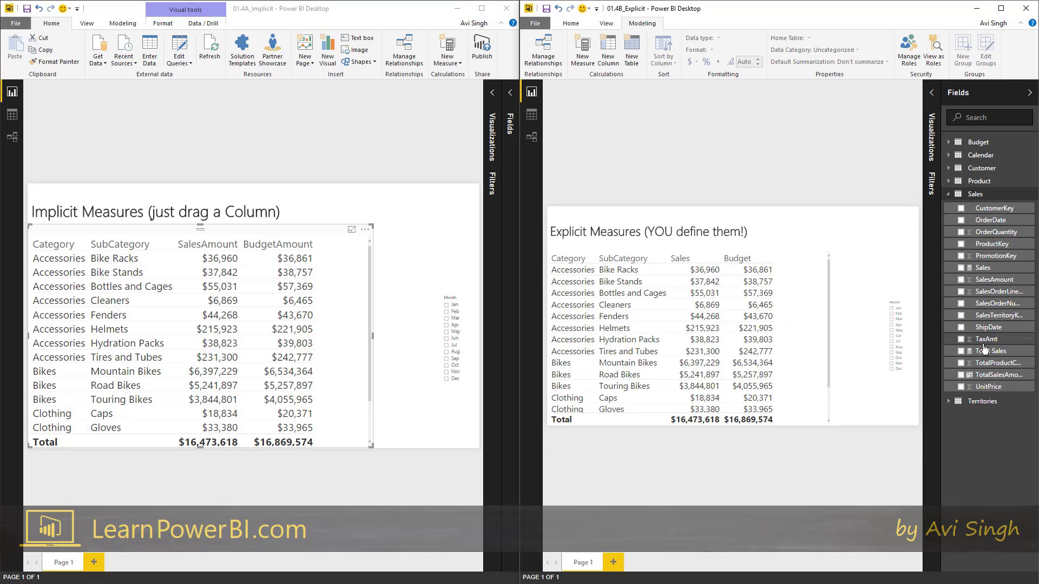
click(982, 269)
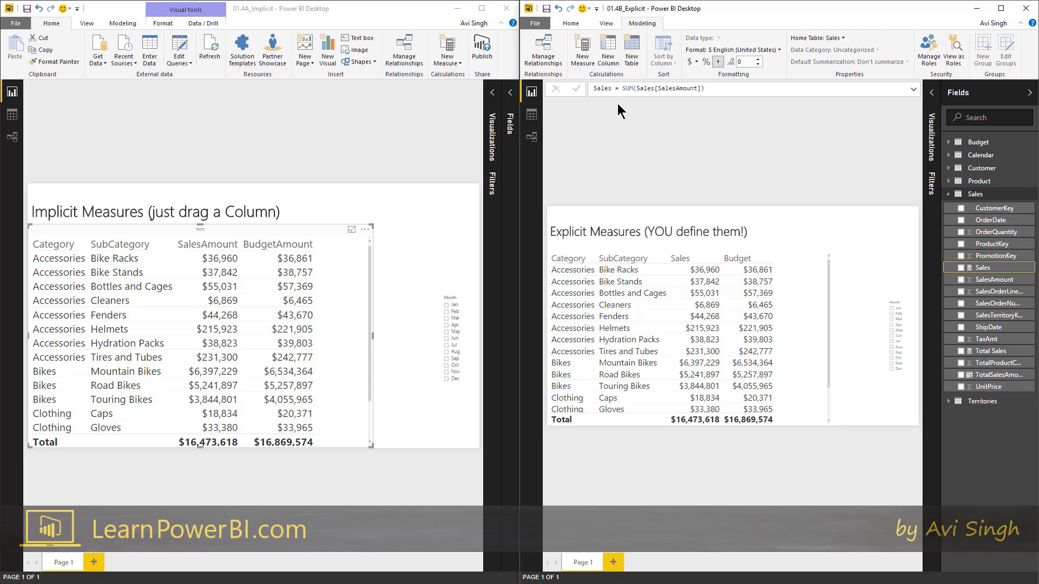
click(948, 141)
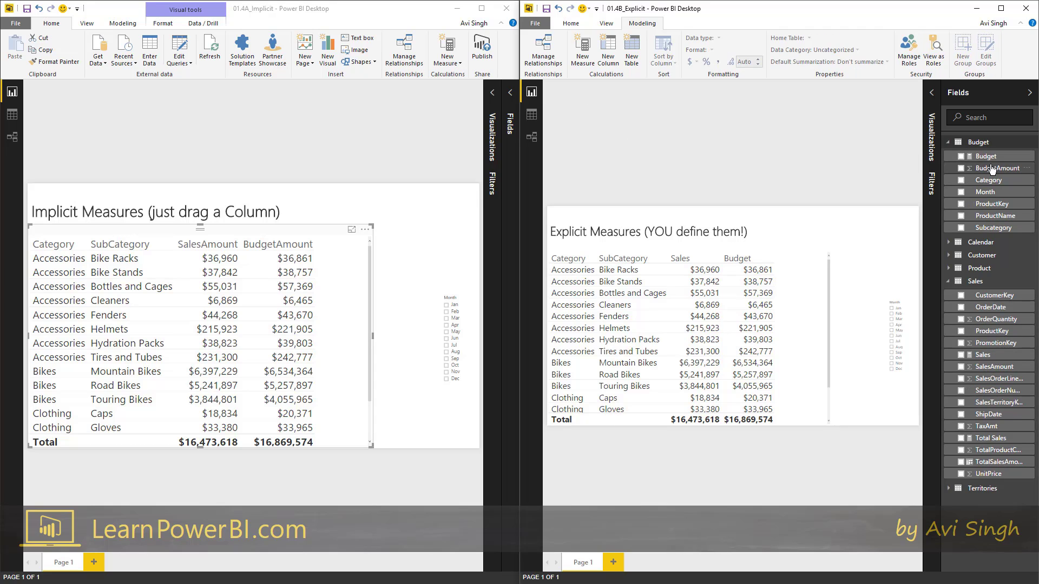
click(986, 156)
click(1029, 97)
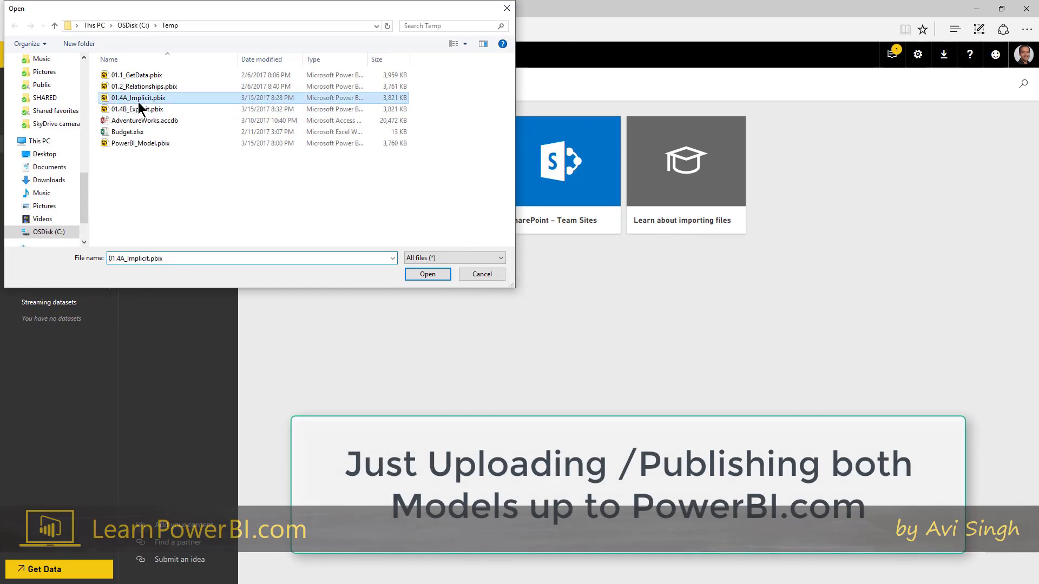
- Import the 01.4A_Implicit.pbix file into the Power BI Scratch group
double_click(138, 102)
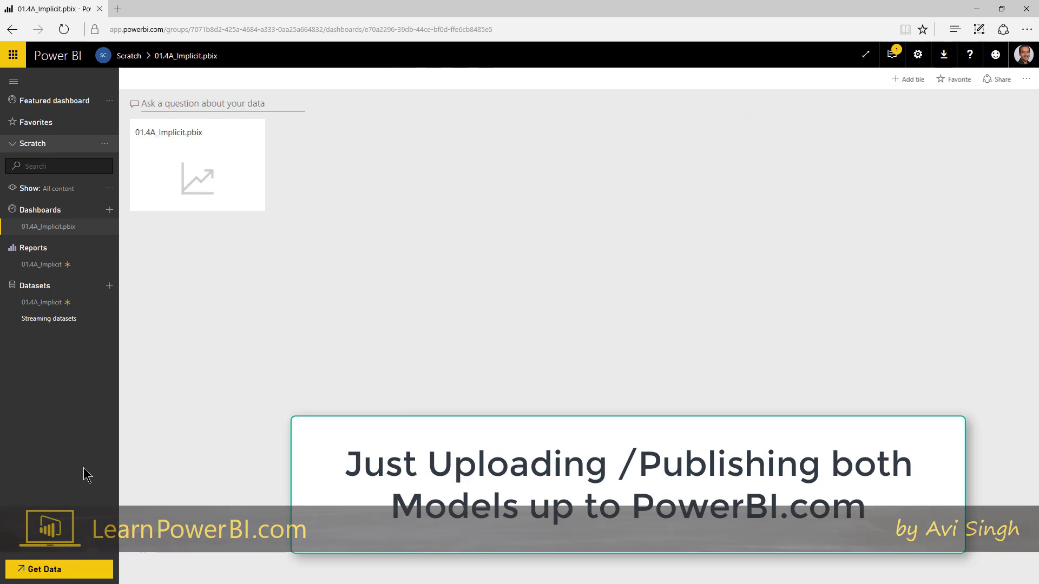
- Import 01.4B_Explicit.pbix from a local file into the Power BI workspace
click(39, 568)
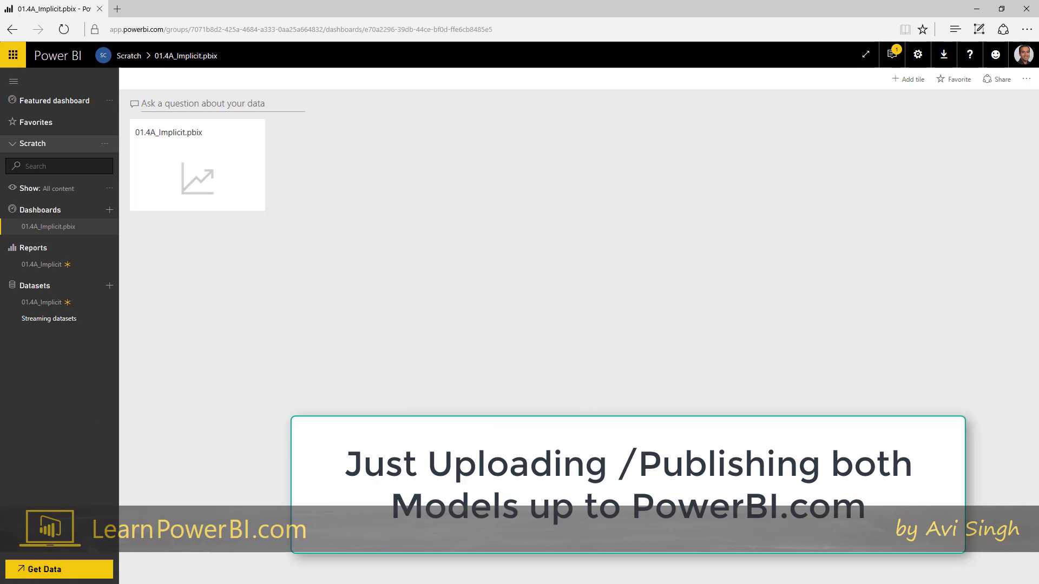
click(637, 352)
click(311, 173)
double_click(137, 109)
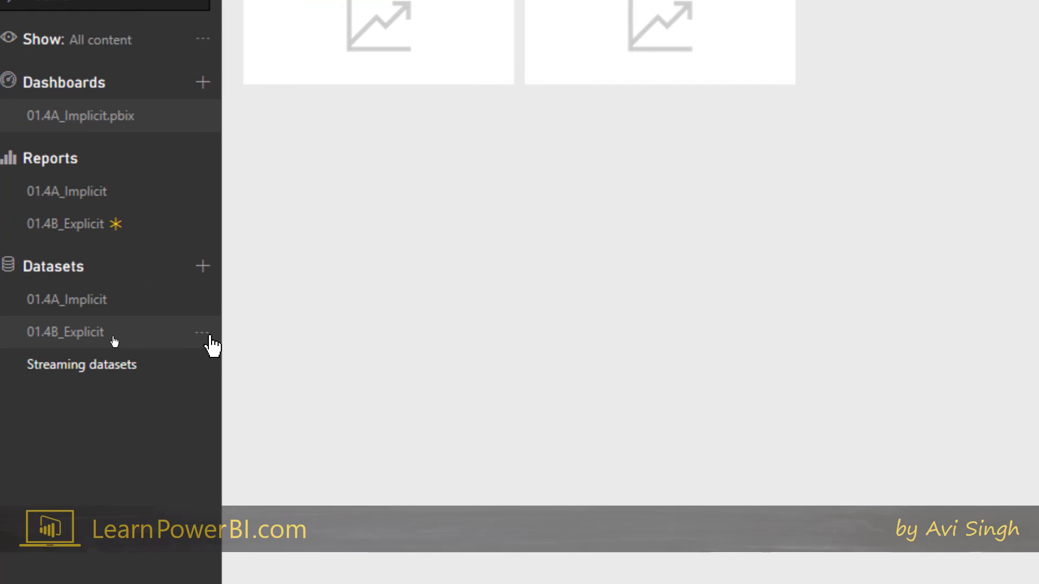
- Download the 01.4B_Explicit dataset's Analyze in Excel .odc file and open it
click(210, 339)
click(307, 464)
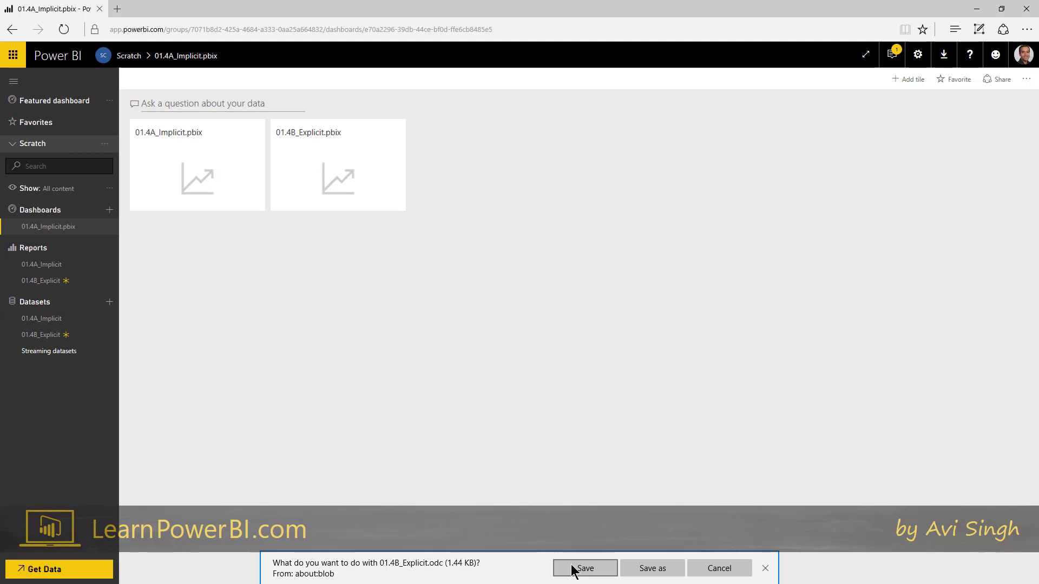
click(572, 568)
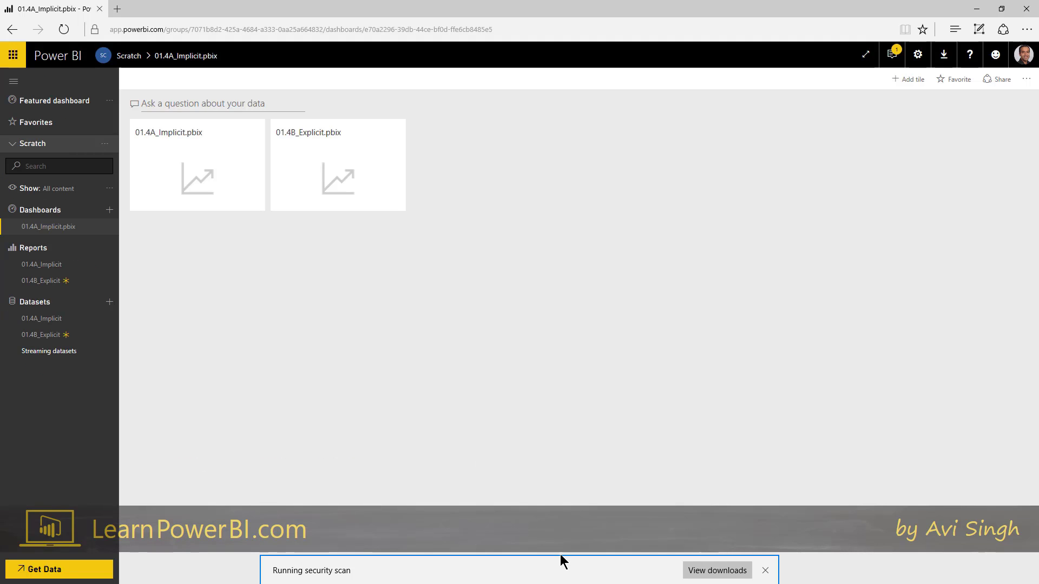
click(580, 569)
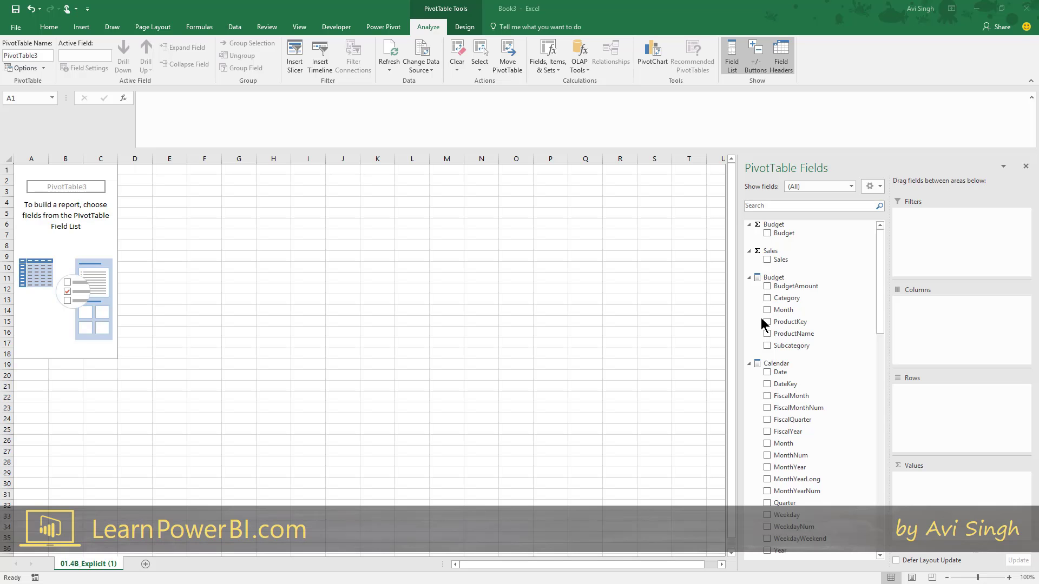
- Maximize Excel and tick the Budget measure in the PivotTable field list
double_click(544, 13)
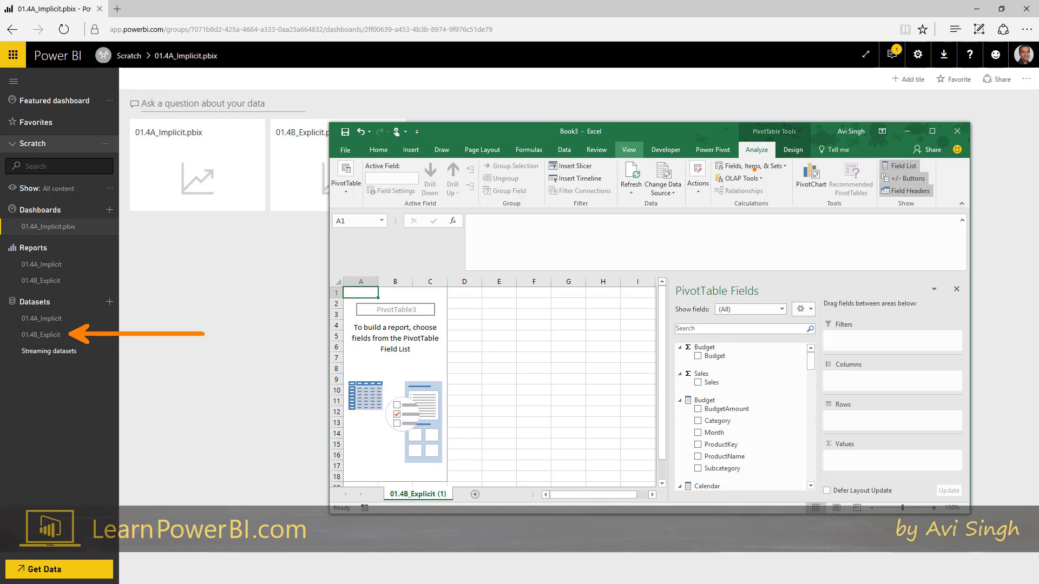
click(932, 131)
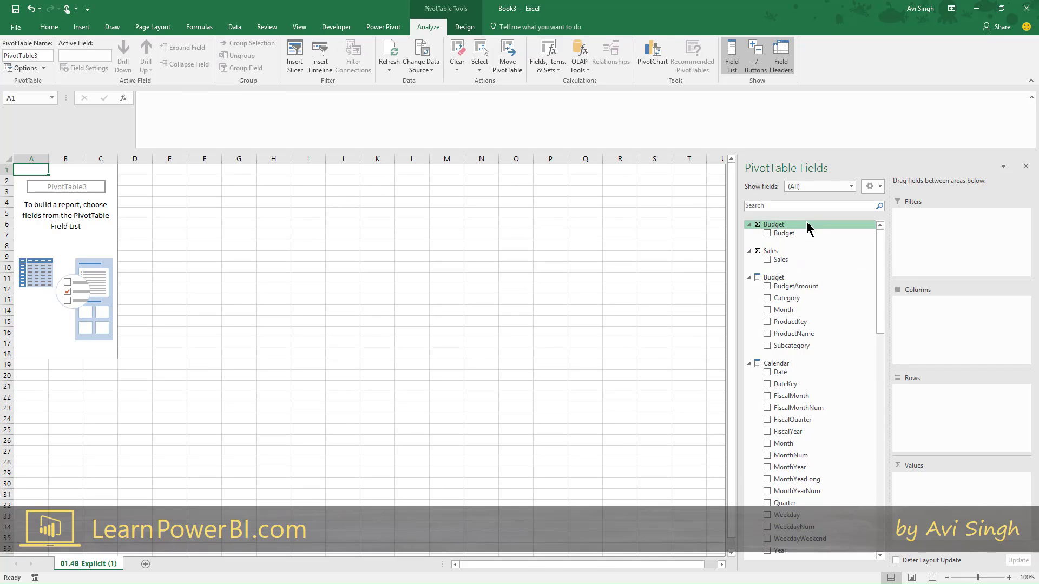
mouse_move(878, 250)
mouse_down()
mouse_move(880, 354)
mouse_move(879, 238)
mouse_up()
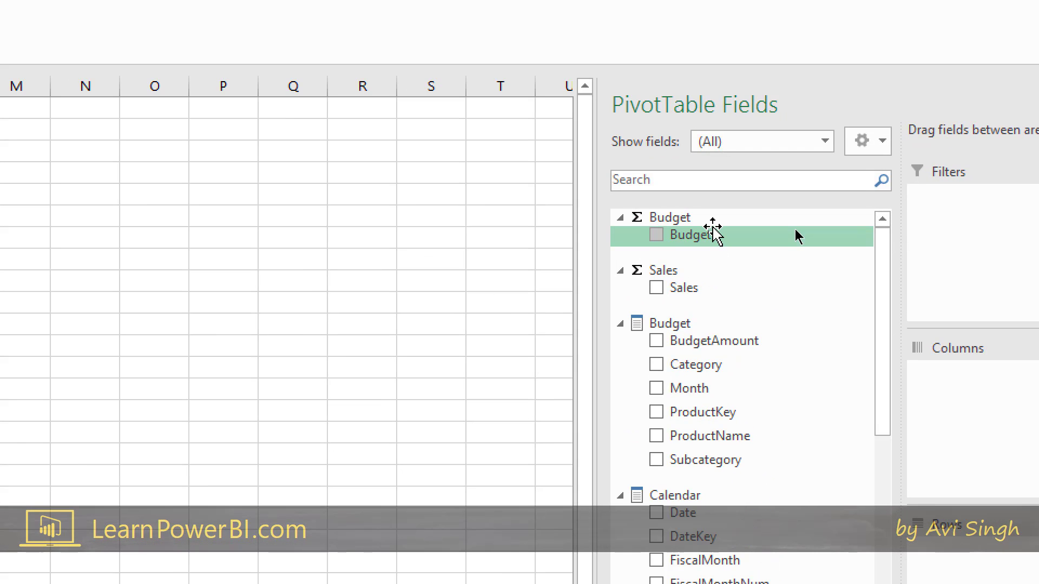
click(714, 230)
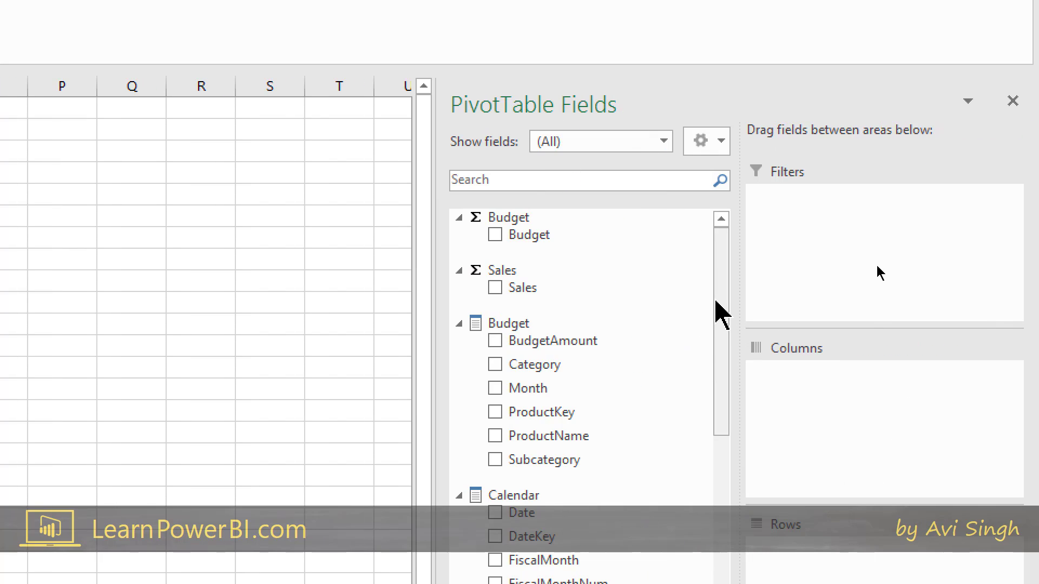
- Scroll through the field list's tables, then place the Sales measure in the pivot Values
drag(715, 303, 700, 522)
scroll(706, 519, down, 3)
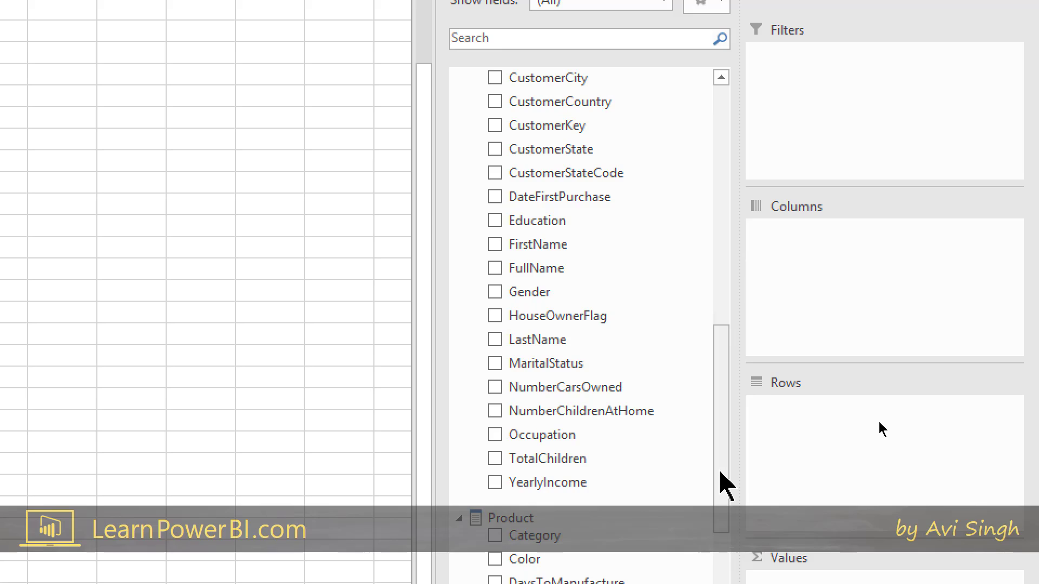
drag(719, 471, 710, 513)
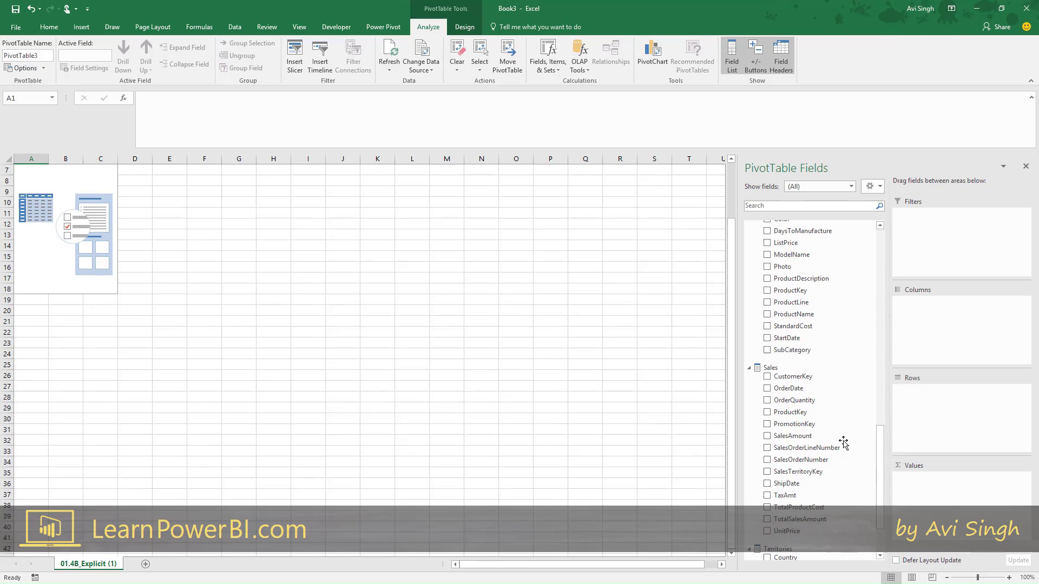
click(882, 240)
click(881, 237)
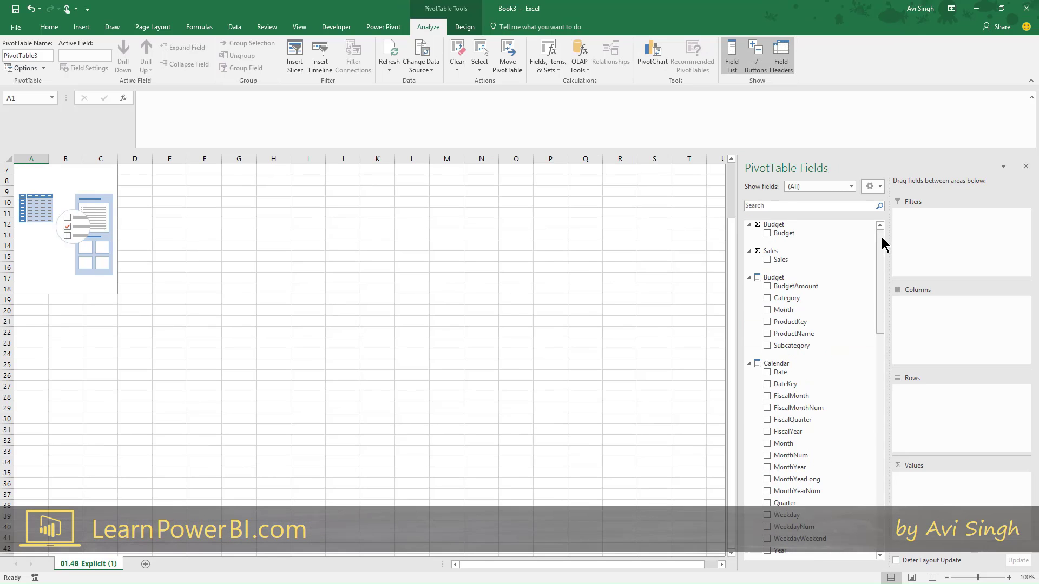
drag(785, 260, 951, 487)
- Add the Budget measure to Values and autofit columns A and B to show both totals
drag(781, 233, 955, 490)
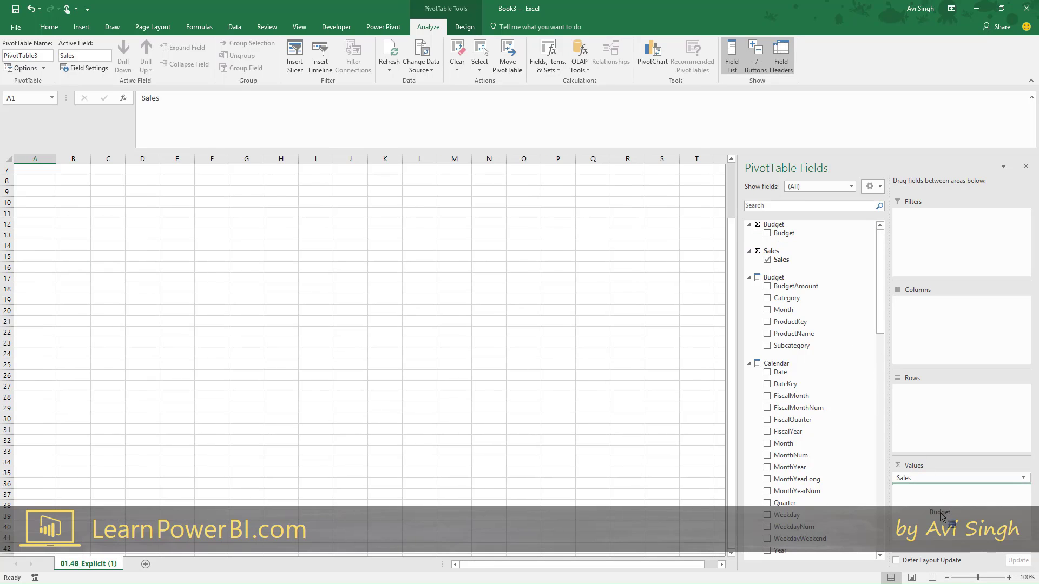
click(219, 257)
scroll(218, 248, up, 2)
key(ctrl+Home)
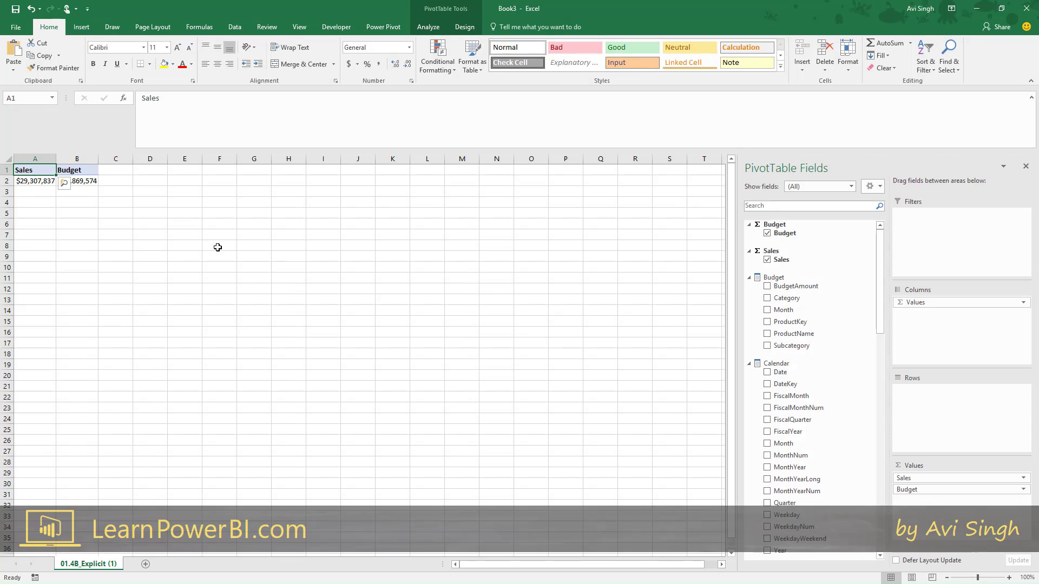
key(Down)
scroll(91, 193, up, 8)
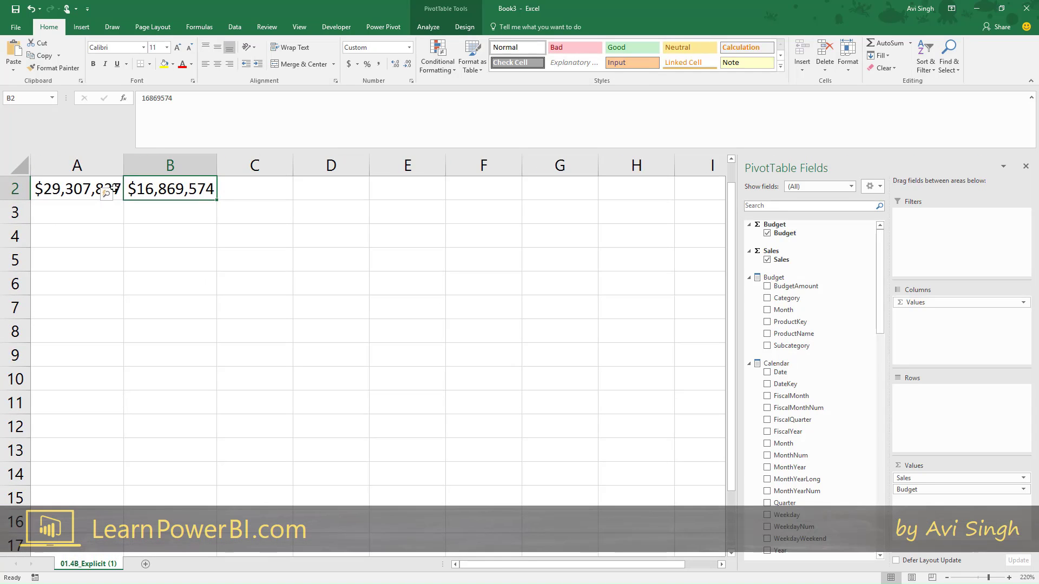
click(119, 170)
click(178, 165)
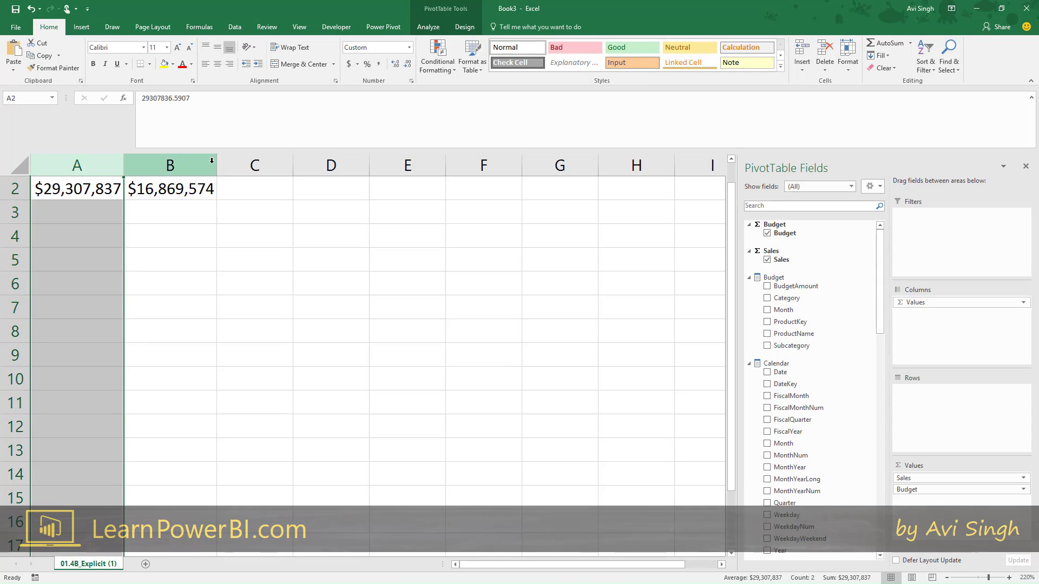
click(198, 211)
- Collapse the Budget, Calendar and Customer tables and put product Category on the pivot rows
scroll(193, 215, up, 1)
click(192, 214)
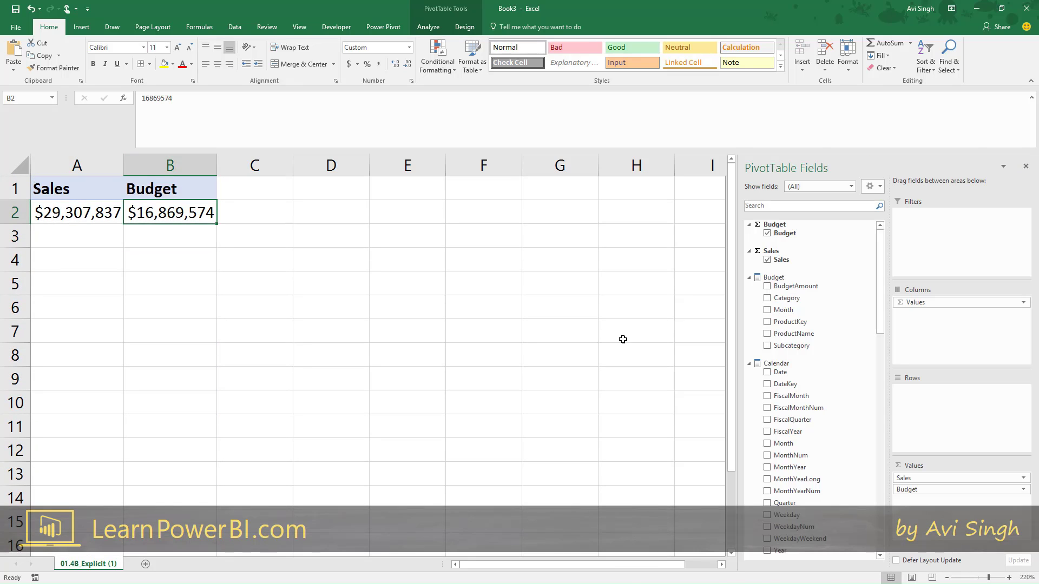
click(749, 277)
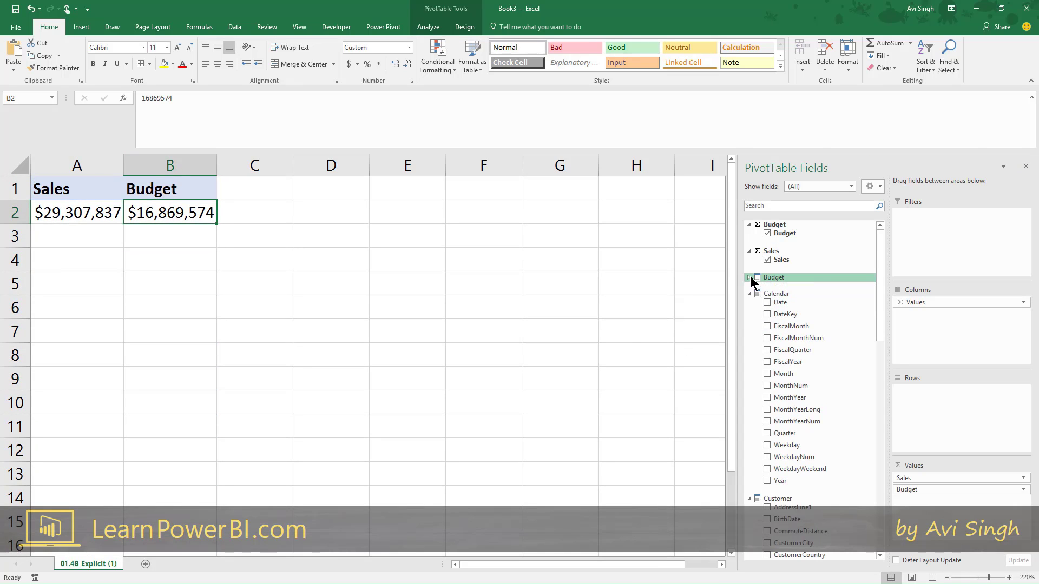
click(748, 294)
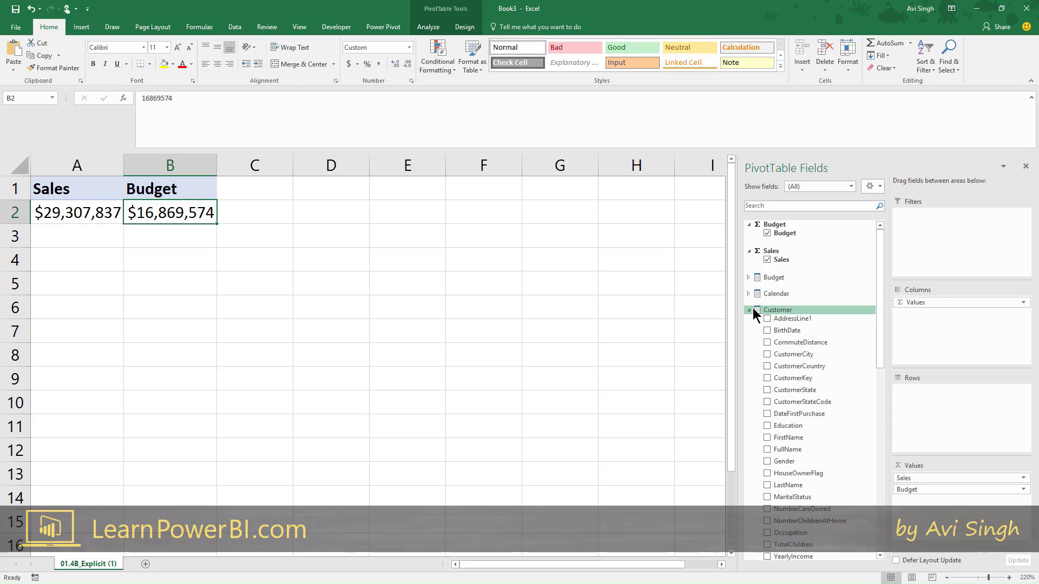
click(749, 310)
drag(785, 335, 922, 400)
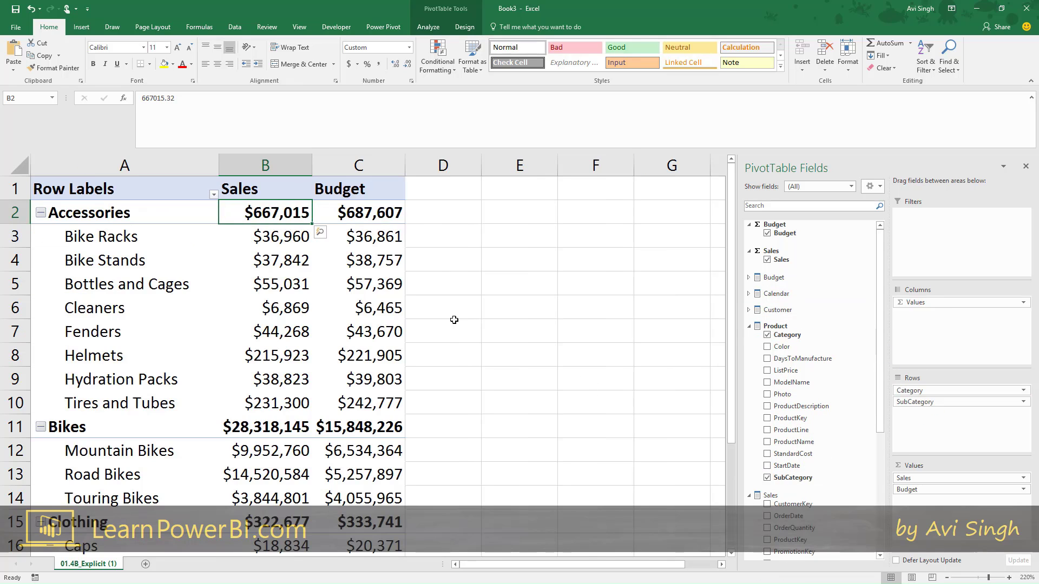
click(453, 283)
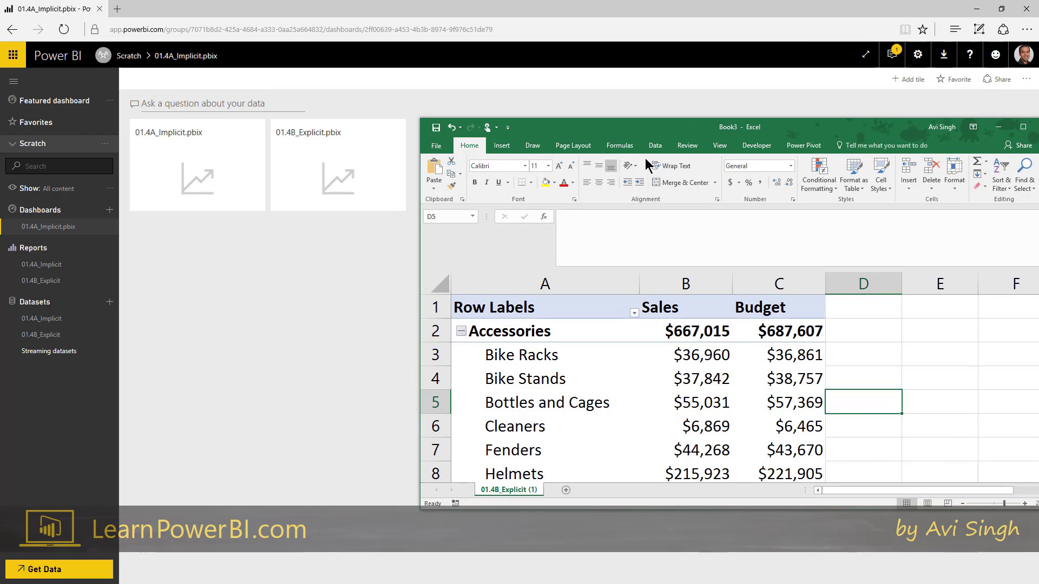
- Save the 01.4A_Implicit dataset's Analyze in Excel file, 01.4A_Implicit (1).odc
drag(851, 136, 802, 135)
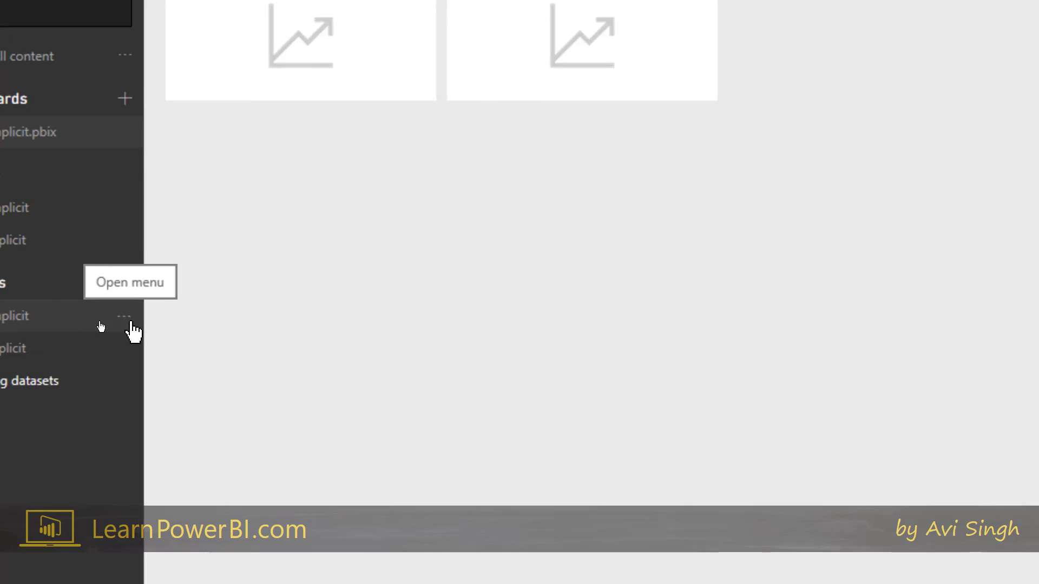
click(217, 318)
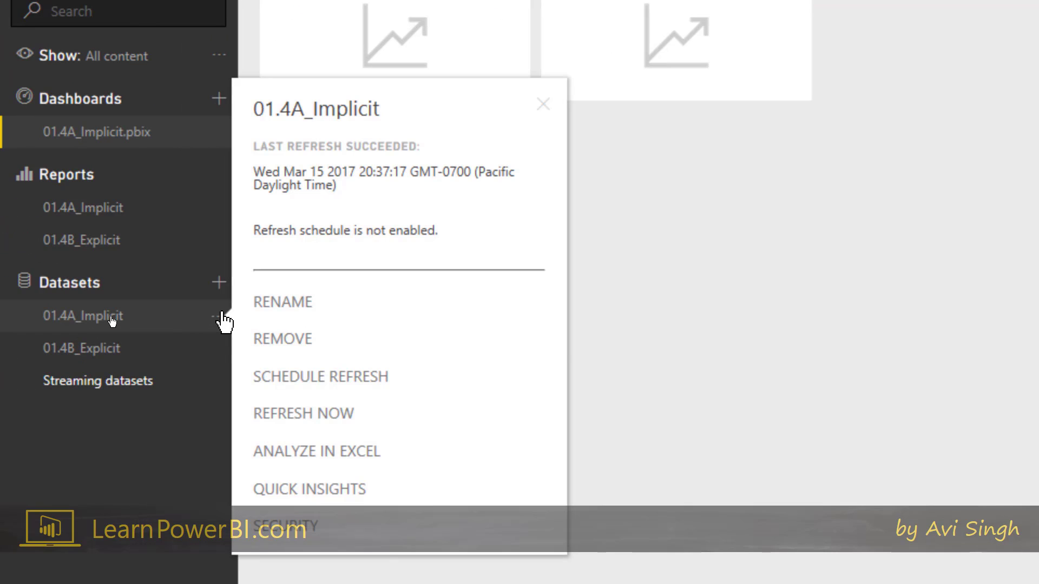
click(303, 452)
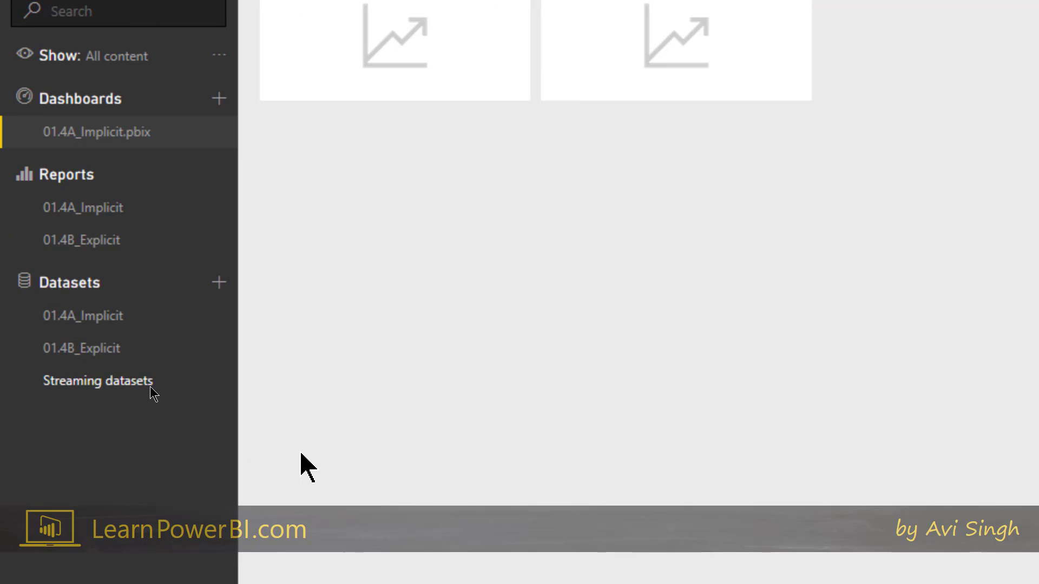
click(582, 570)
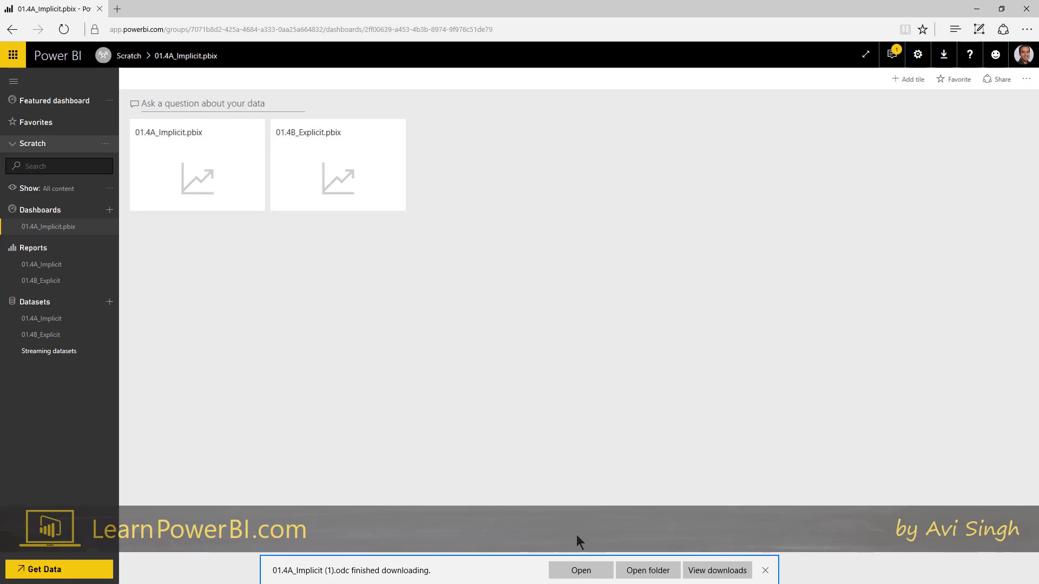
- Open the 01.4A_Implicit connection file in Excel, enable the data connection, and maximize the workbook
click(581, 570)
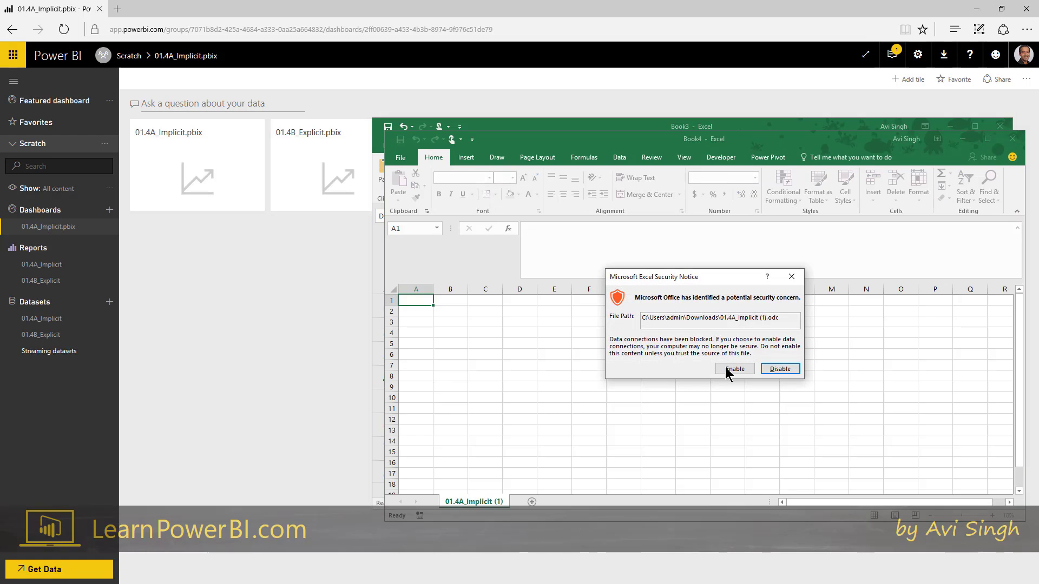
click(734, 369)
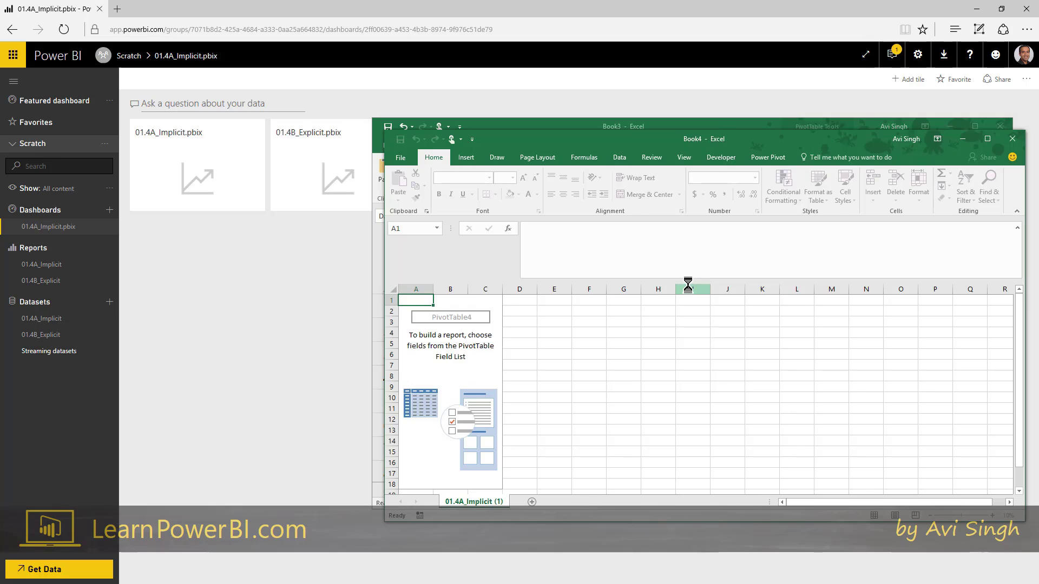
click(988, 139)
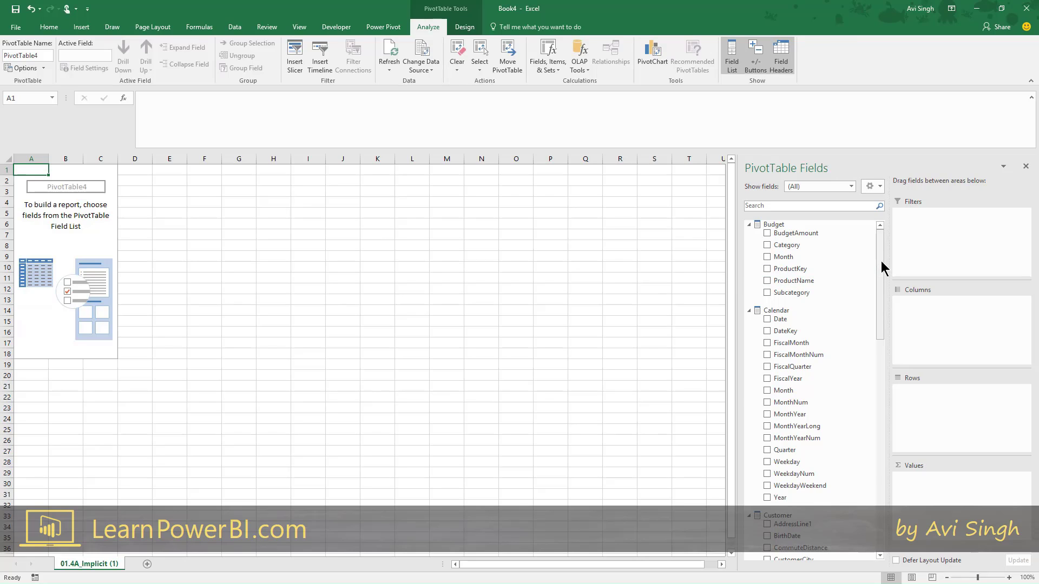
- Collapse the Budget, Calendar, Customer and Product tables in the PivotTable field list
click(750, 225)
click(750, 241)
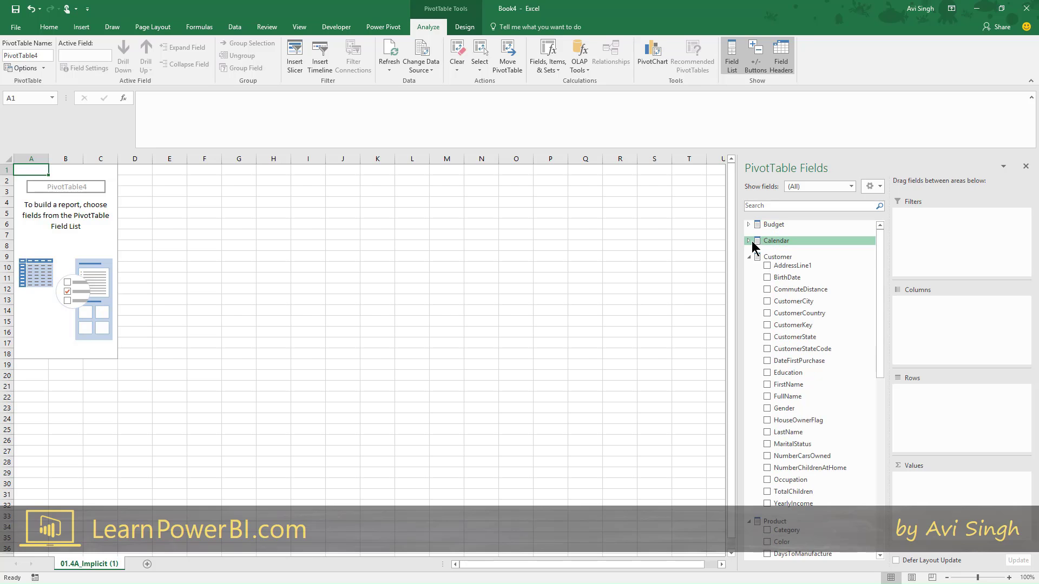
click(750, 257)
click(752, 275)
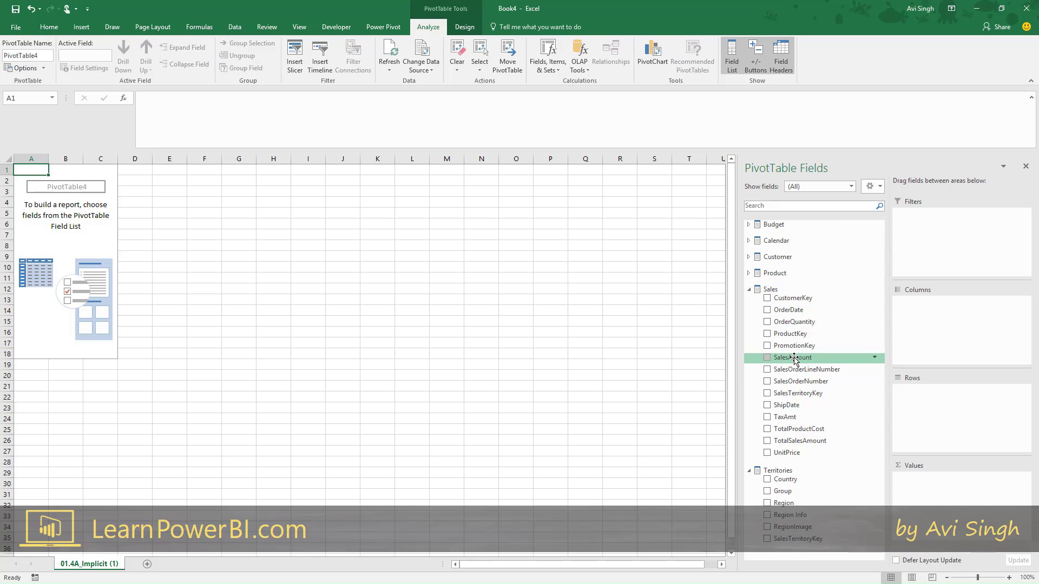
- Try placing SalesAmount, then BudgetAmount, in the pivot values; Excel refuses with a placement warning
drag(793, 358, 946, 502)
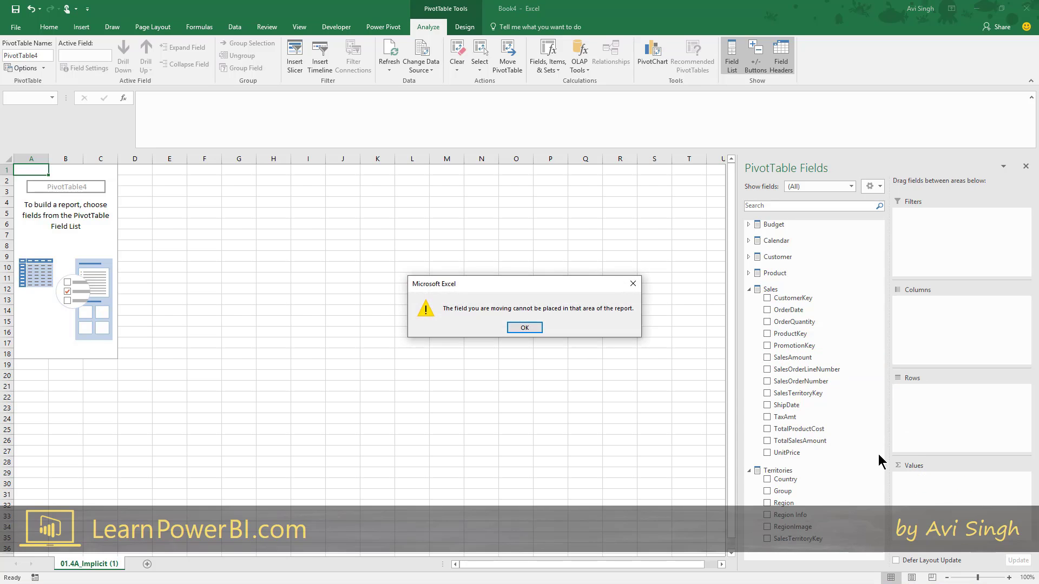
click(534, 330)
drag(782, 360, 903, 466)
click(540, 331)
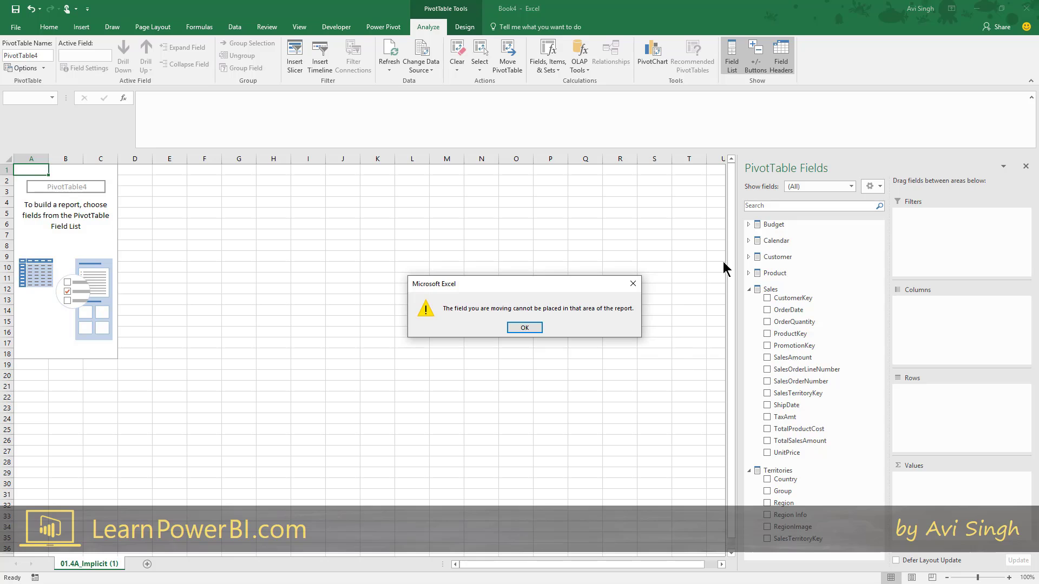
click(535, 327)
click(749, 225)
drag(793, 233, 952, 528)
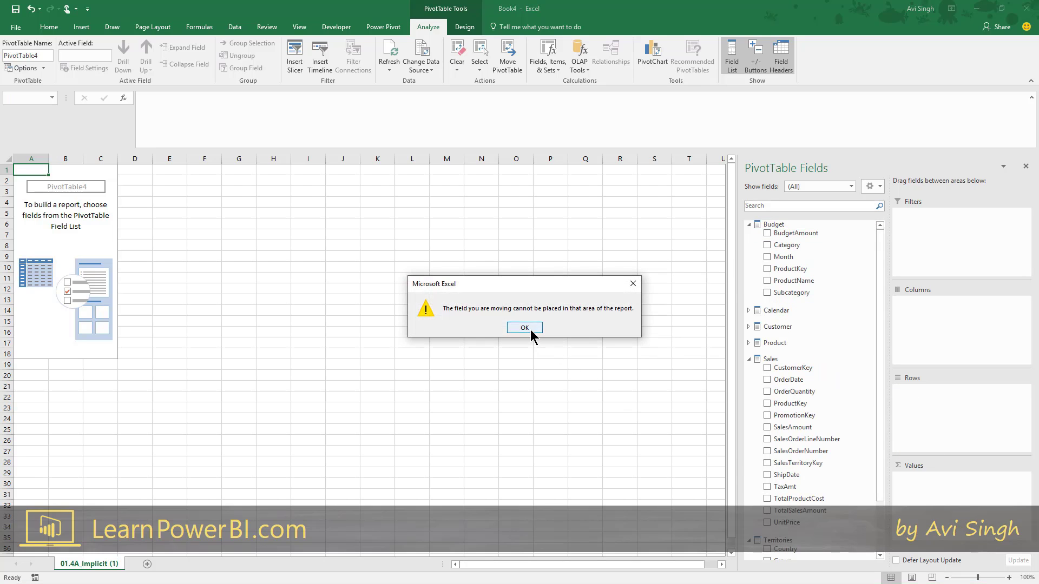